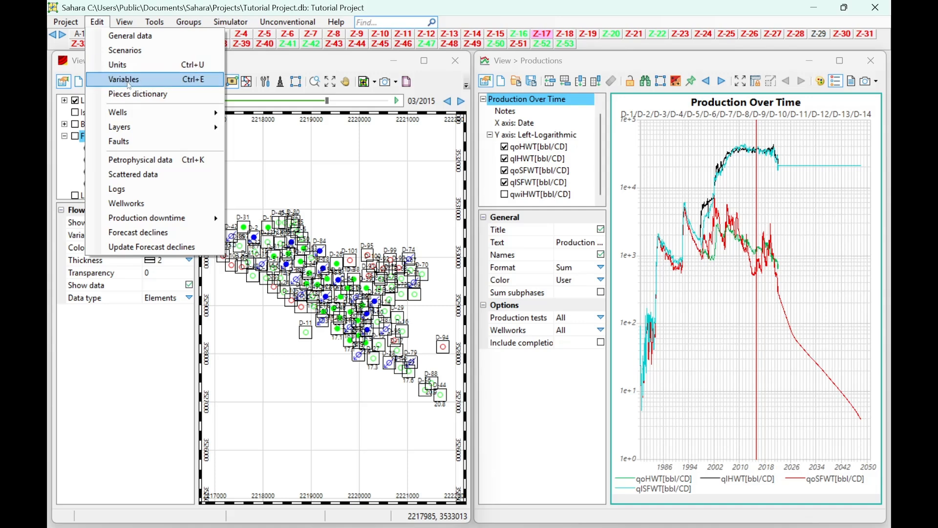
Open the layers' data editor and show the Original data table with the field's So0 value selected.
{"action": "mouse_move", "coordinate": [176, 126]}
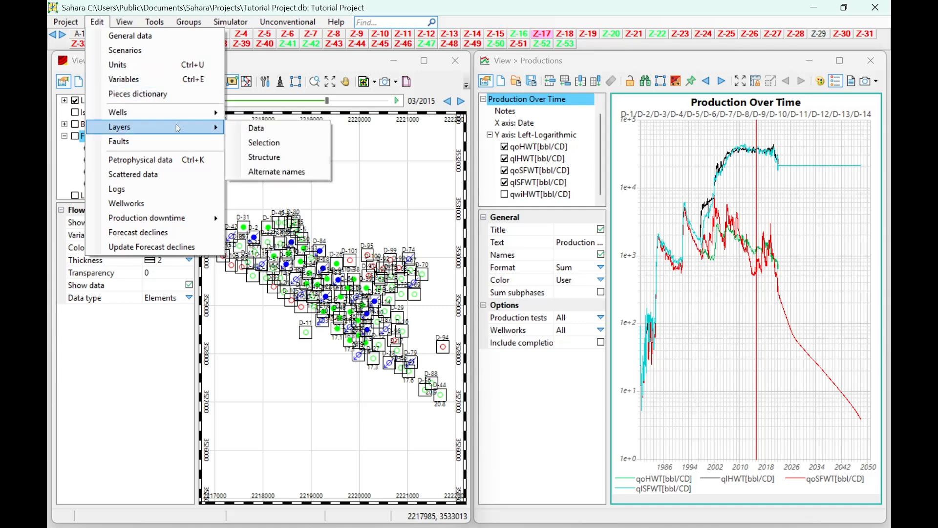
{"action": "left_click", "coordinate": [255, 128]}
{"action": "left_click", "coordinate": [275, 134]}
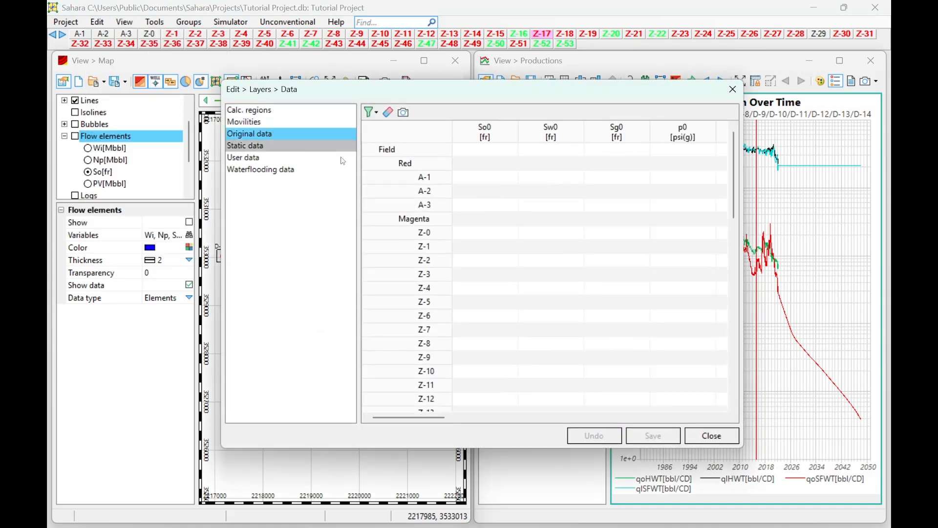
{"action": "left_click", "coordinate": [487, 150]}
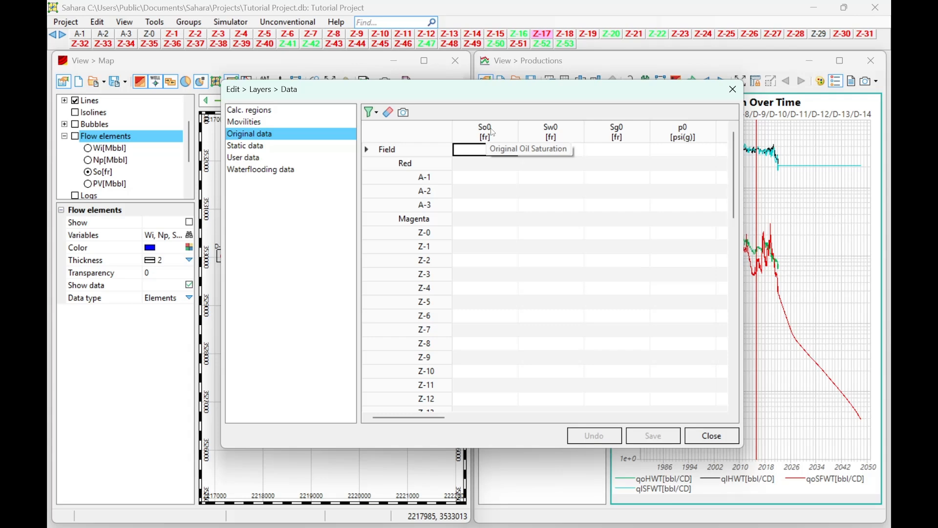
Fill the original oil saturation (So0) column with 1 for all layers.
{"action": "left_click", "coordinate": [493, 133]}
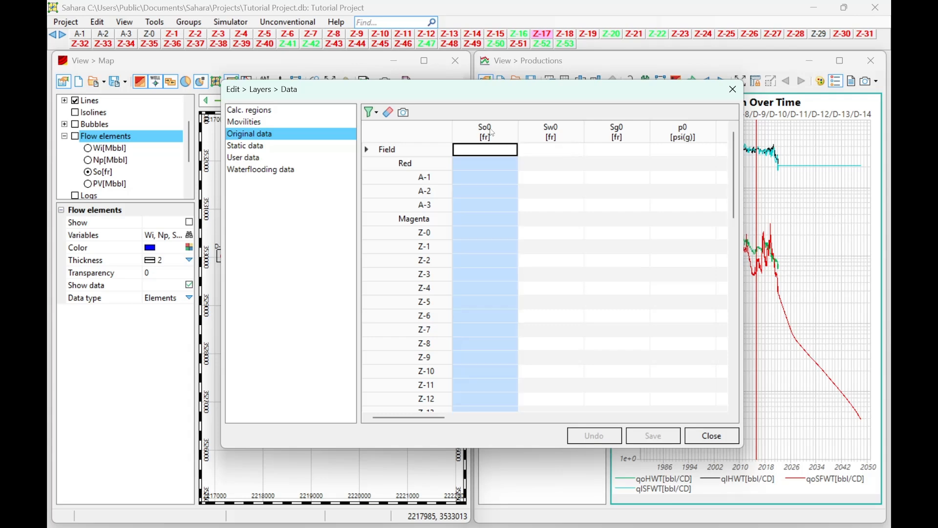
{"action": "type", "text": "1"}
{"action": "key", "text": "Return"}
{"action": "left_click", "coordinate": [480, 149]}
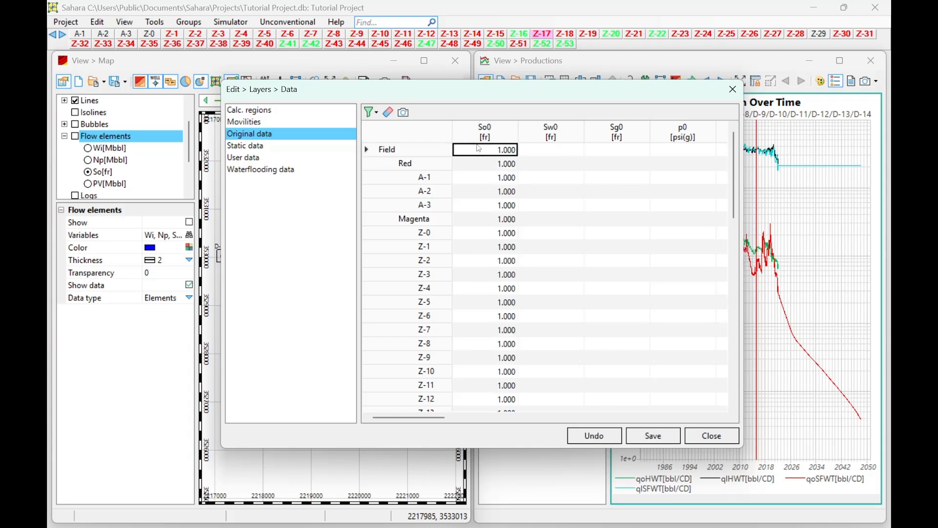
Set the original oil saturation (So0) to 0.45 for all layers and save the layer data.
{"action": "left_click", "coordinate": [482, 146]}
{"action": "type", "text": "0.45"}
{"action": "left_click", "coordinate": [502, 130]}
{"action": "type", "text": "0.45"}
{"action": "key", "text": "Return"}
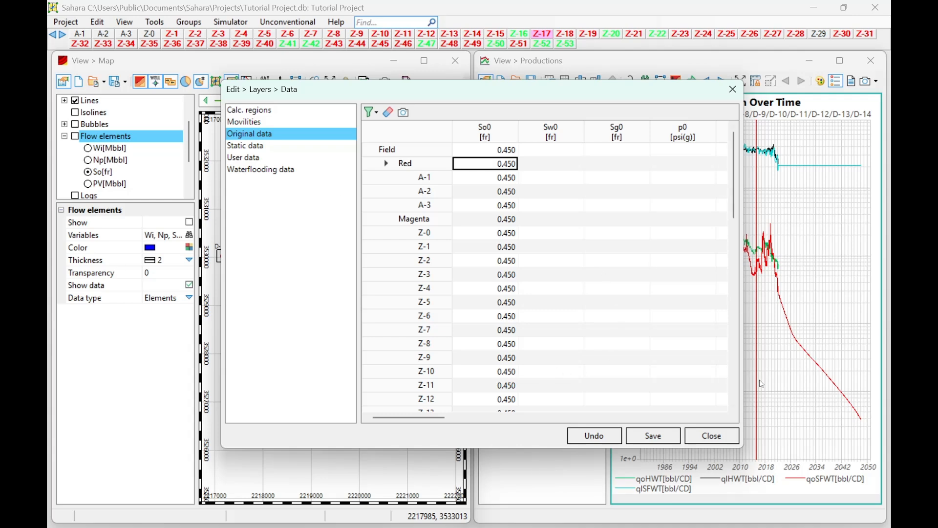
{"action": "left_click", "coordinate": [654, 435]}
Review the initial oil and water saturations (Soi, Swi) of the layers in the Waterflooding data table.
{"action": "left_click", "coordinate": [279, 171]}
{"action": "left_click", "coordinate": [569, 251]}
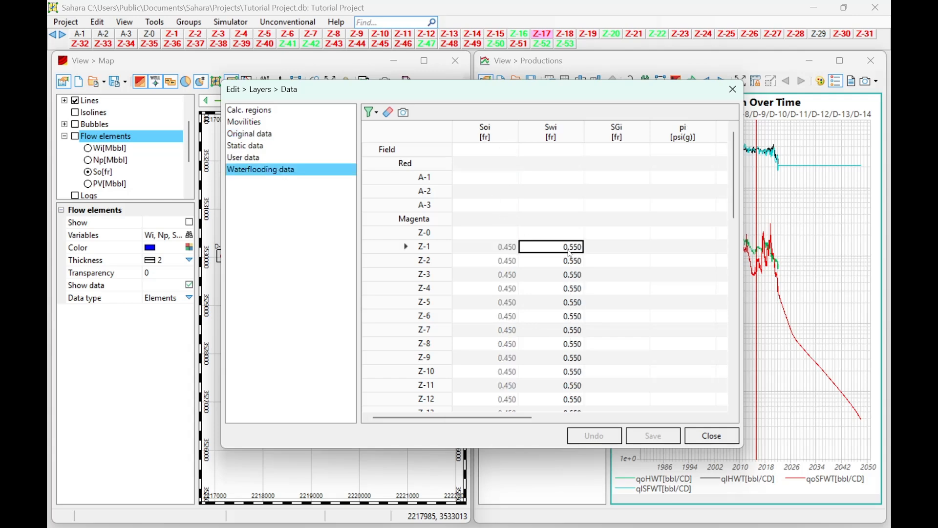
{"action": "scroll", "coordinate": [559, 251], "scroll_direction": "down", "scroll_amount": 14}
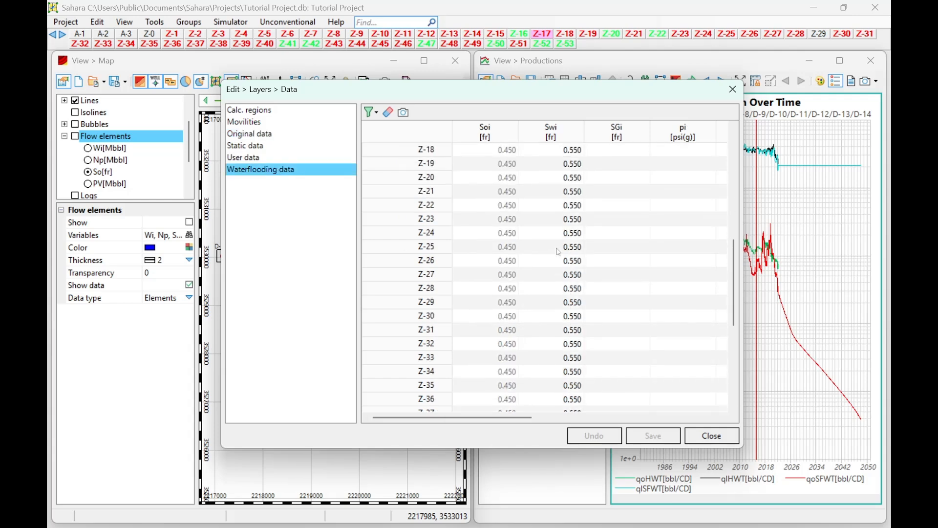
{"action": "scroll", "coordinate": [559, 251], "scroll_direction": "up", "scroll_amount": 14}
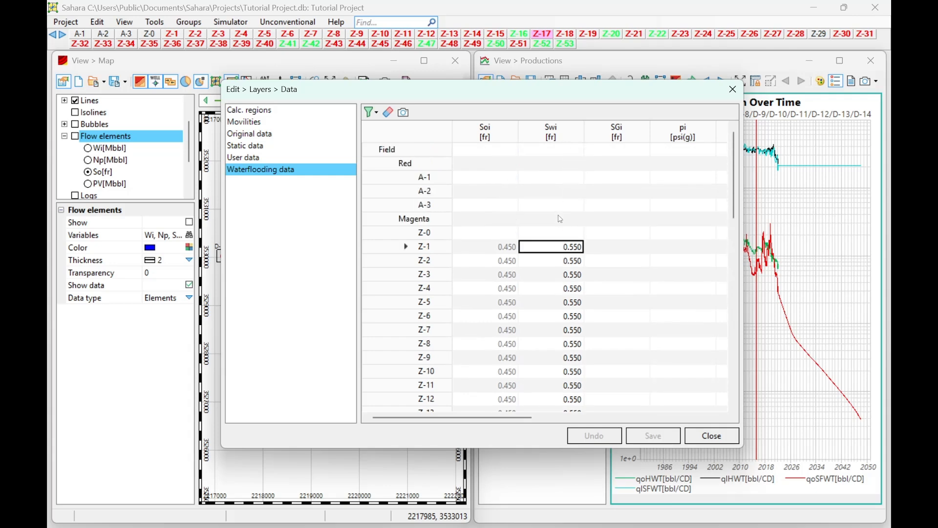
Check the Swc values in the Movilities table, return to Original data, and close the layer data editor.
{"action": "left_click", "coordinate": [255, 158]}
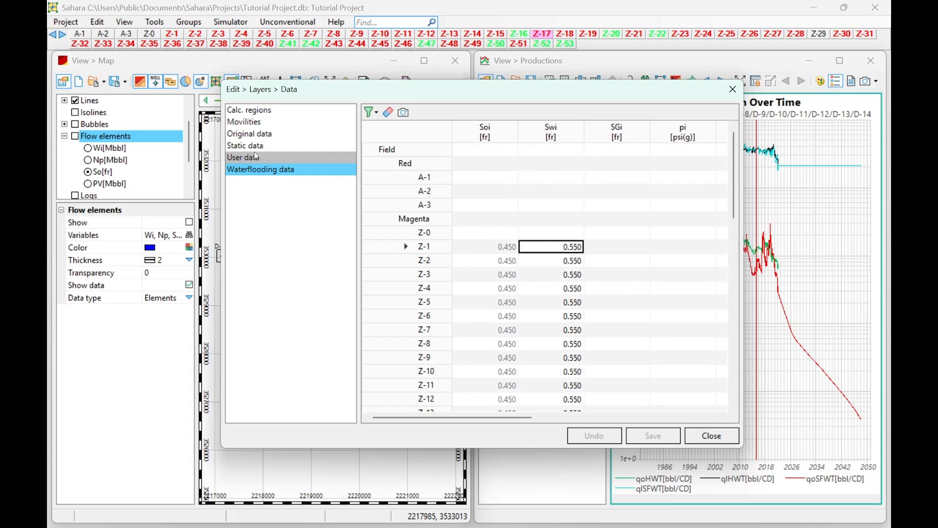
{"action": "left_click", "coordinate": [255, 146]}
{"action": "left_click", "coordinate": [252, 134]}
{"action": "left_click", "coordinate": [248, 123]}
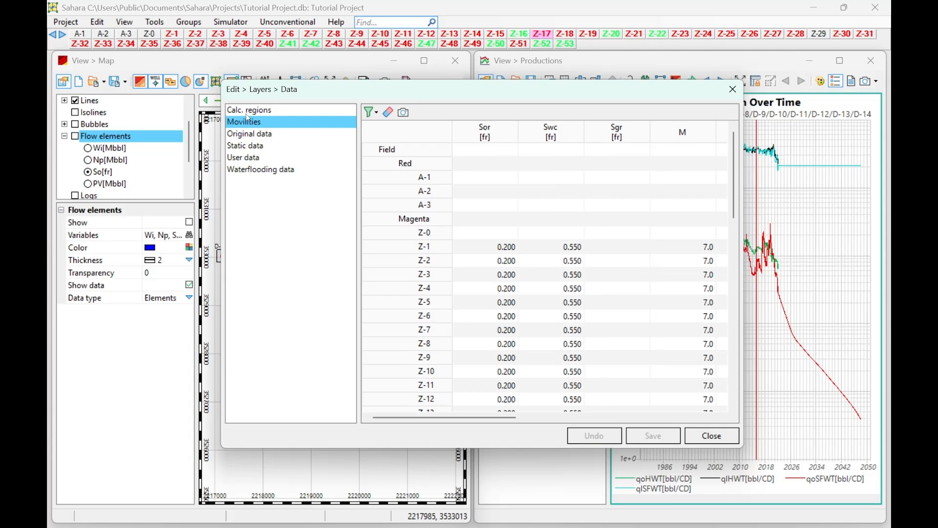
{"action": "left_click", "coordinate": [571, 247]}
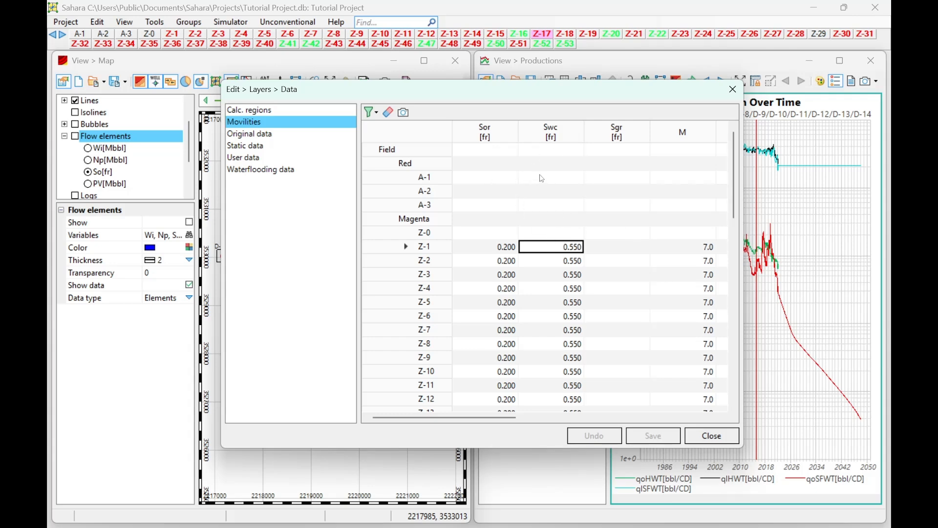
{"action": "left_click", "coordinate": [246, 137]}
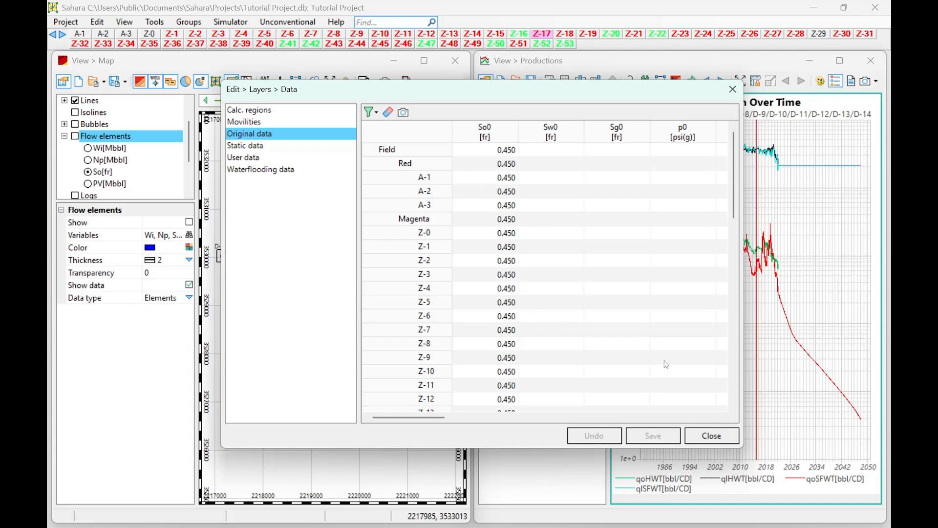
{"action": "left_click", "coordinate": [712, 437]}
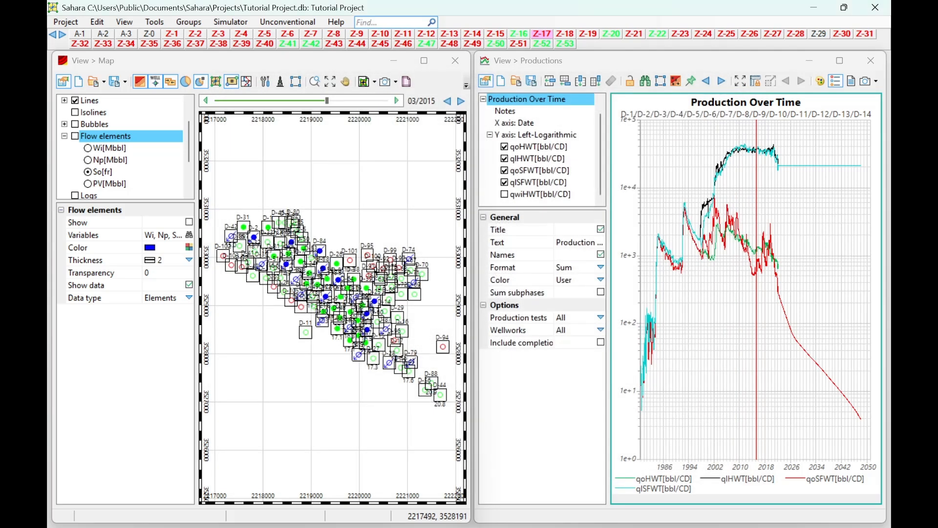
In Grid operations, choose the Oil in Place map with the operation PV(i,j,k) * So0(k) / Bo(k).
{"action": "left_click", "coordinate": [164, 21]}
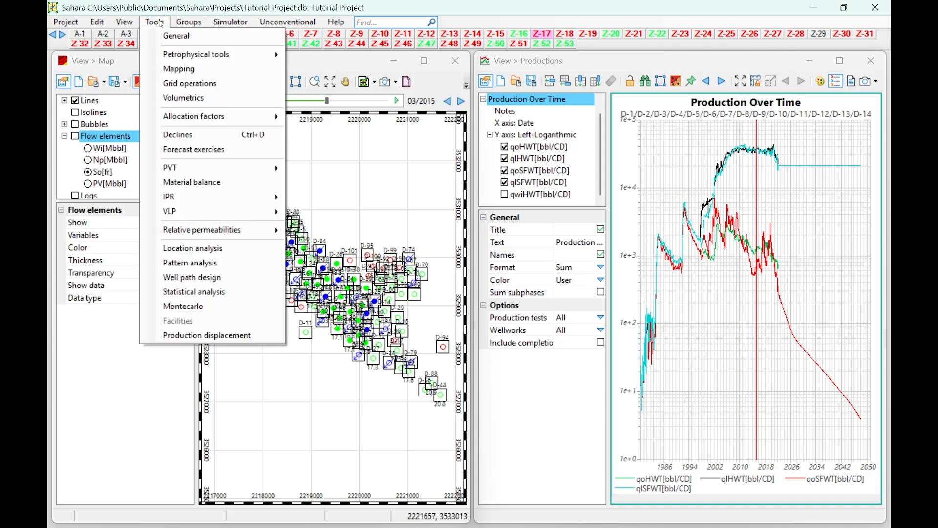
{"action": "left_click", "coordinate": [230, 85]}
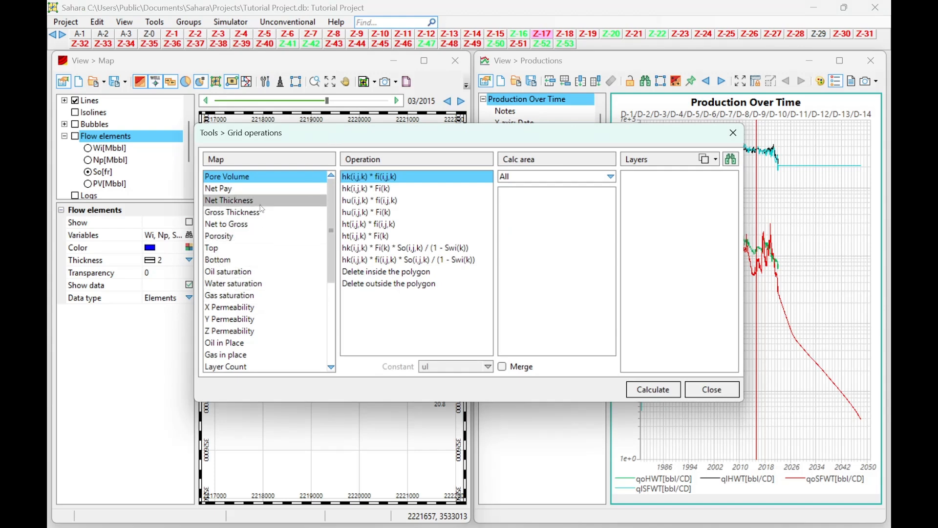
{"action": "scroll", "coordinate": [269, 250], "scroll_direction": "down", "scroll_amount": 2}
{"action": "left_click", "coordinate": [243, 319]}
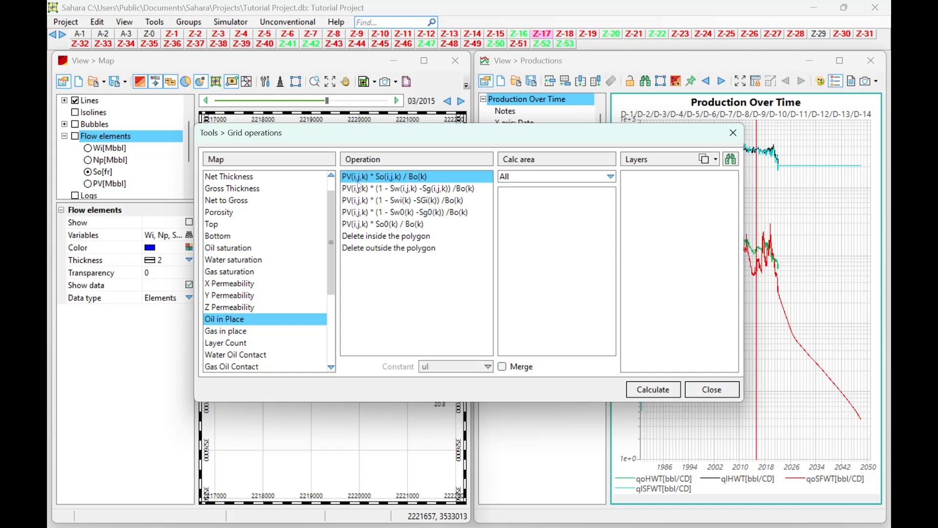
{"action": "left_click", "coordinate": [357, 225]}
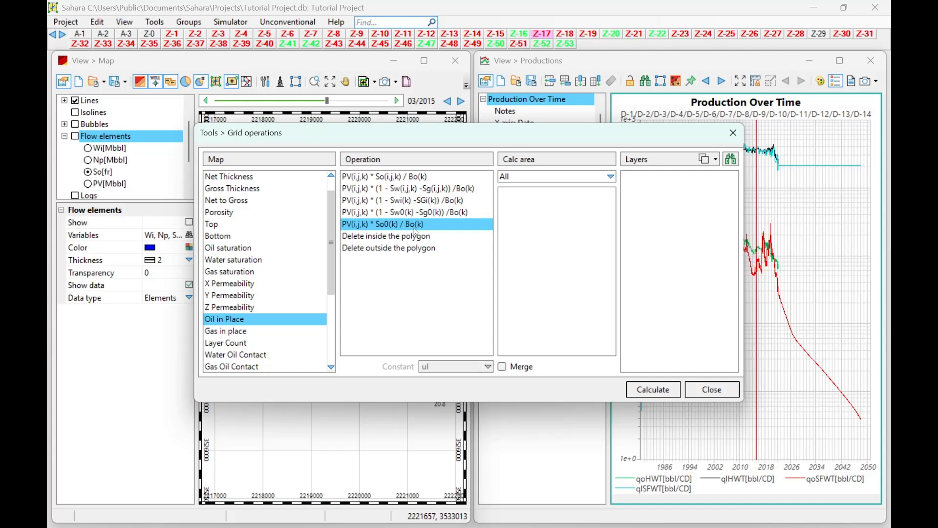
Keep the calculation area at All, include all layers, and calculate the Oil in Place maps.
{"action": "left_click", "coordinate": [582, 177]}
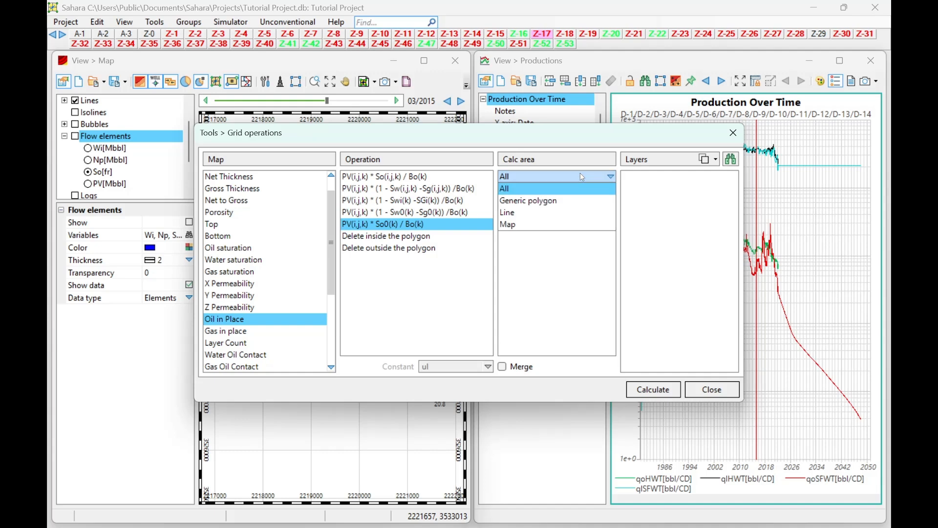
{"action": "left_click", "coordinate": [580, 173]}
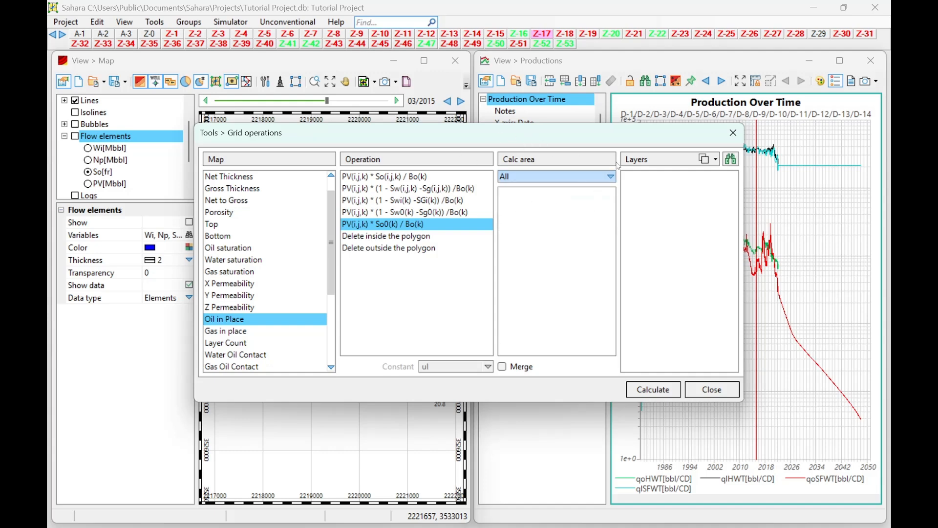
{"action": "left_click", "coordinate": [705, 159]}
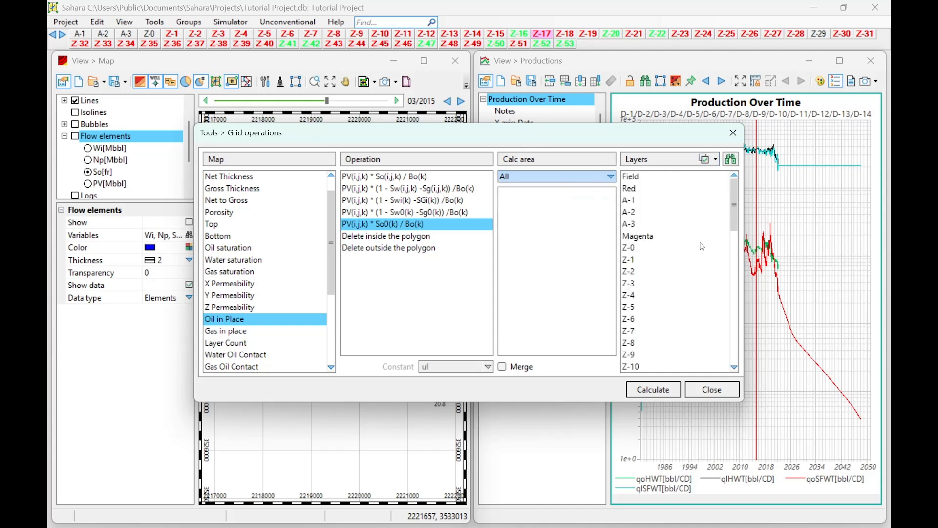
{"action": "left_click", "coordinate": [637, 388]}
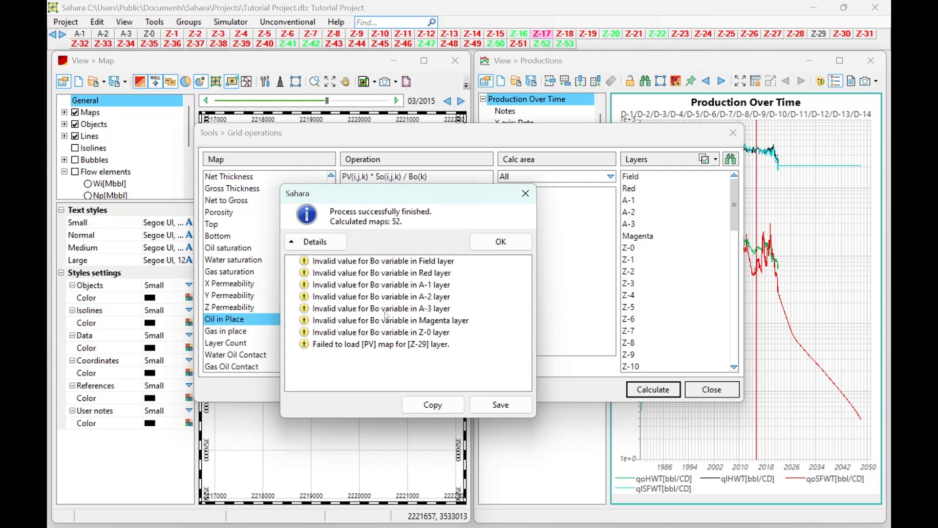
Review the layer warnings in the calculation report, dismiss it, and close Grid operations.
{"action": "left_click", "coordinate": [412, 273]}
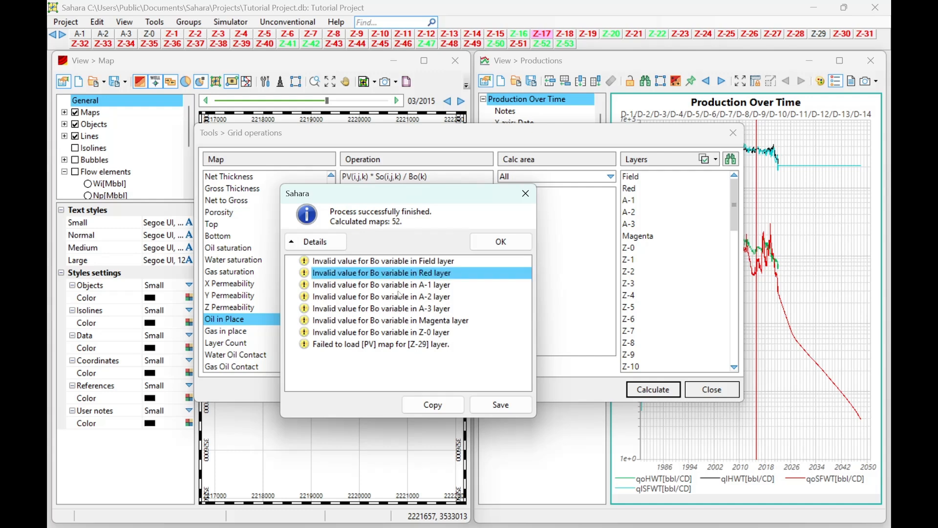
{"action": "left_click_drag", "start_coordinate": [418, 264], "coordinate": [401, 335]}
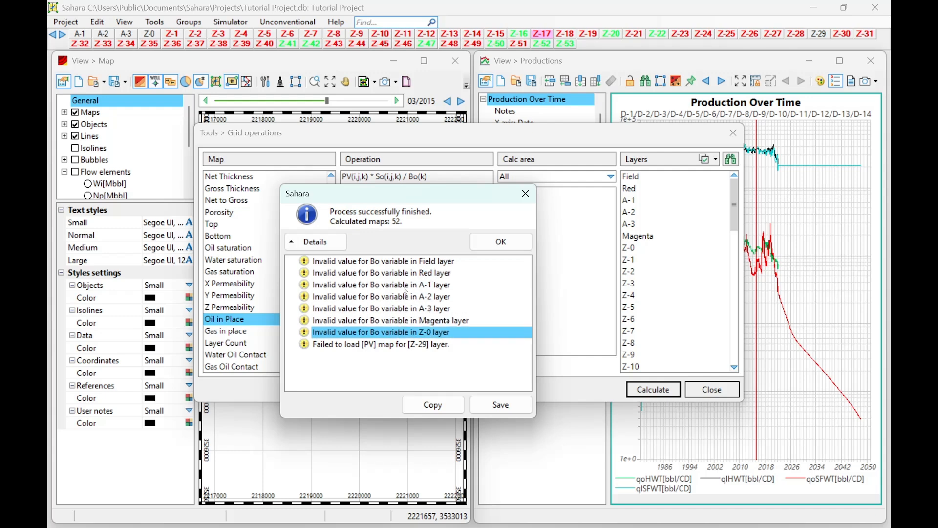
{"action": "left_click", "coordinate": [337, 347]}
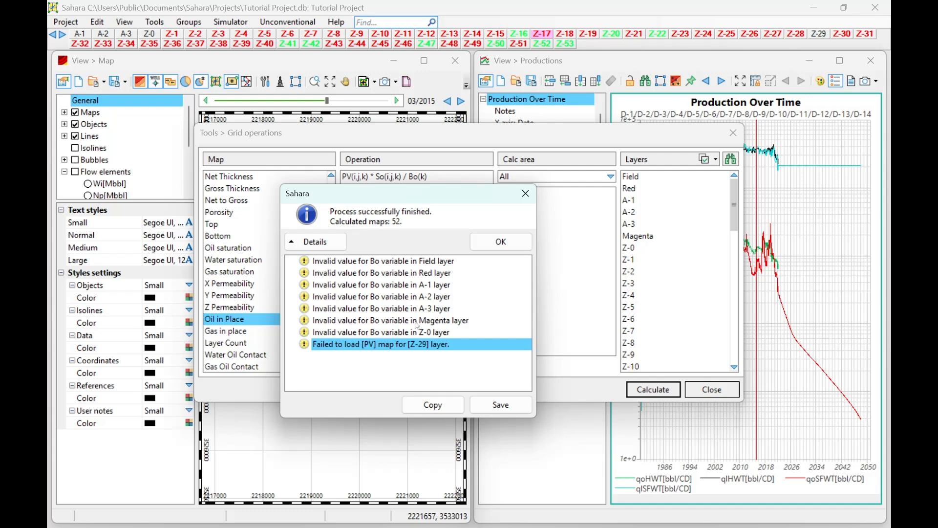
{"action": "left_click", "coordinate": [489, 246]}
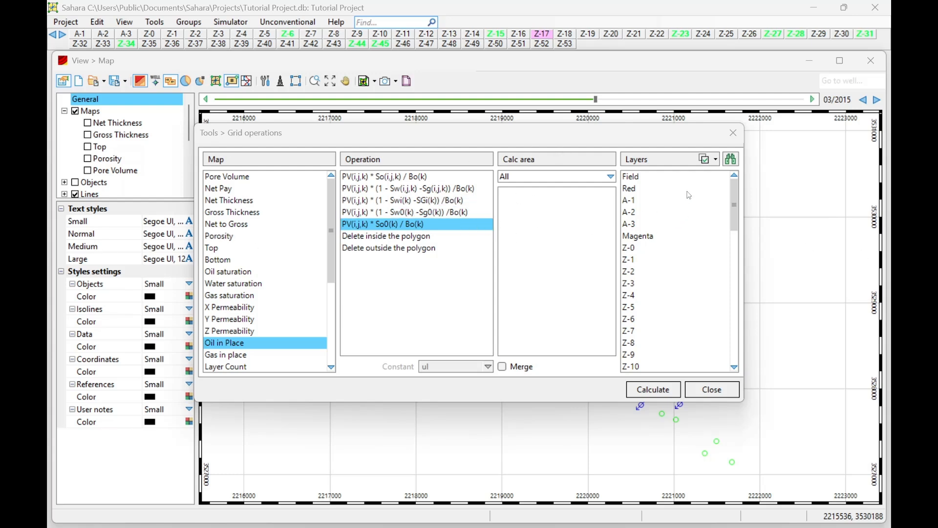
{"action": "left_click", "coordinate": [732, 133]}
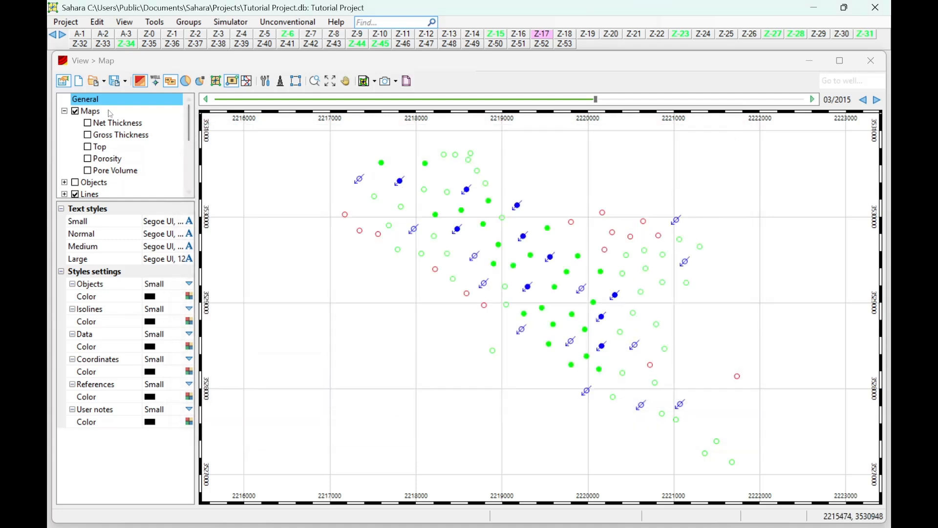
Add the Oil in Place variable to the map view's Maps group and display it.
{"action": "right_click", "coordinate": [93, 112]}
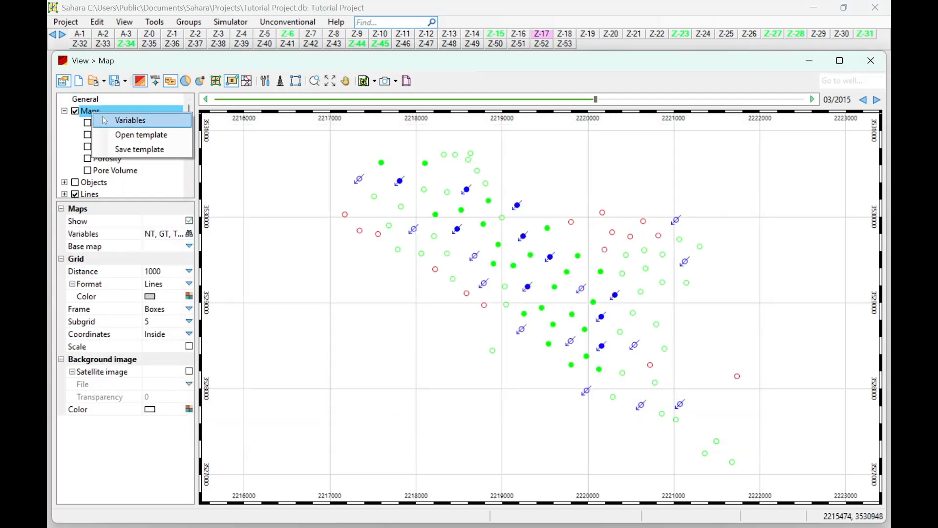
{"action": "left_click", "coordinate": [104, 121]}
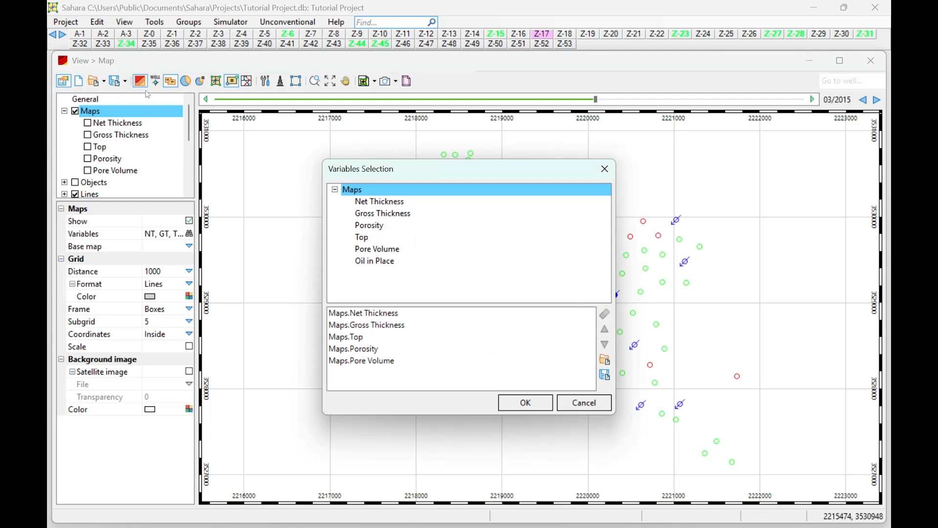
{"action": "left_click", "coordinate": [529, 405]}
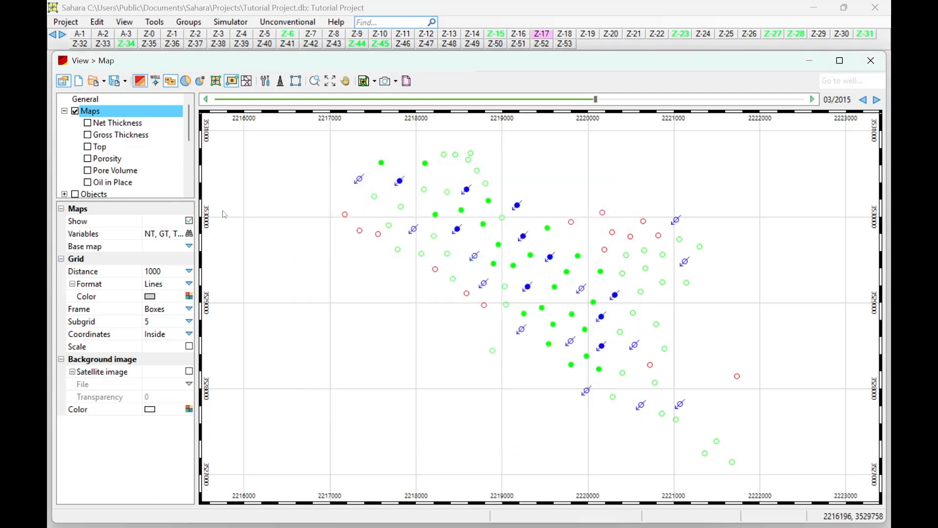
{"action": "left_click", "coordinate": [88, 183]}
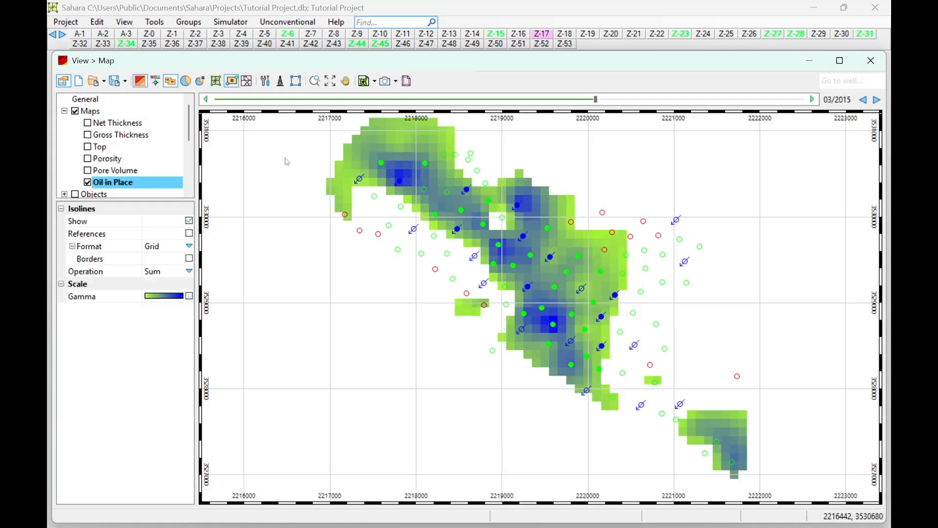
In the Oil in Place map's Gamma palette, set Color 2 of the Min marker to pale yellow.
{"action": "left_click", "coordinate": [189, 298]}
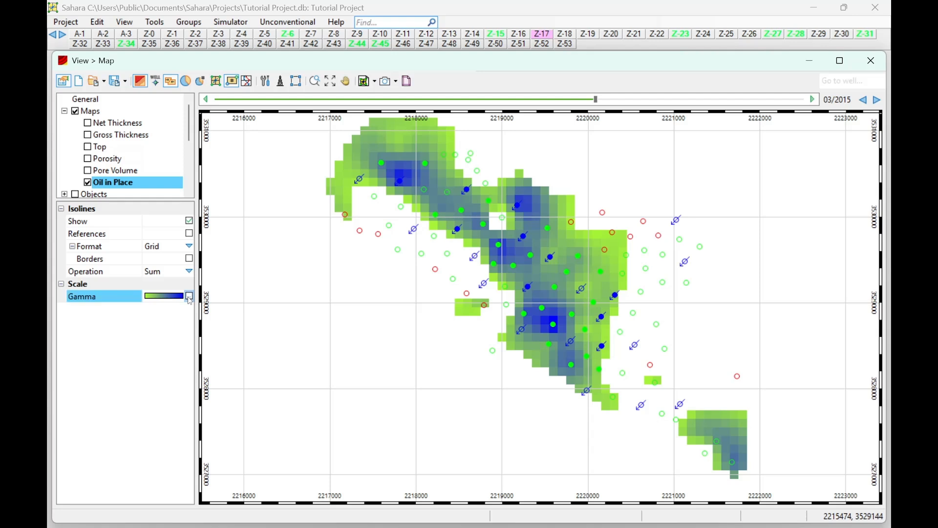
{"action": "left_click", "coordinate": [189, 296]}
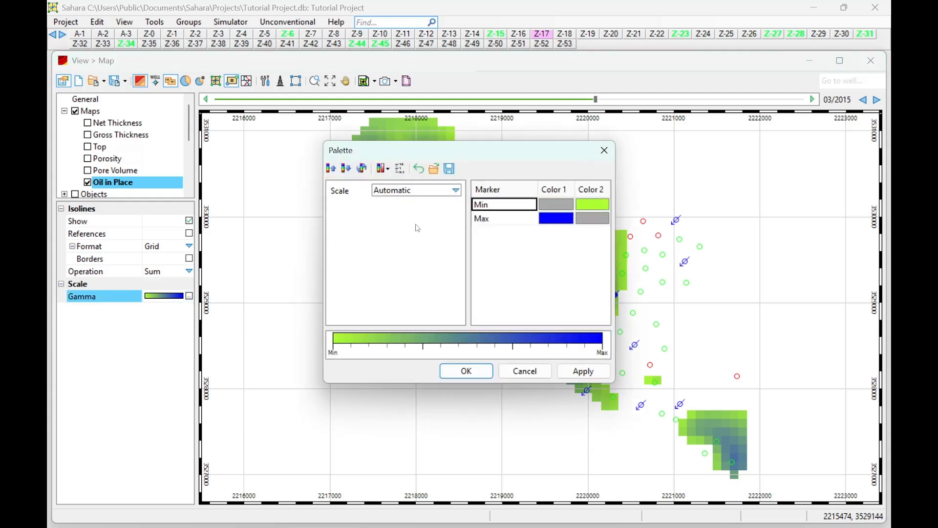
{"action": "left_click", "coordinate": [584, 205]}
{"action": "left_click", "coordinate": [605, 205]}
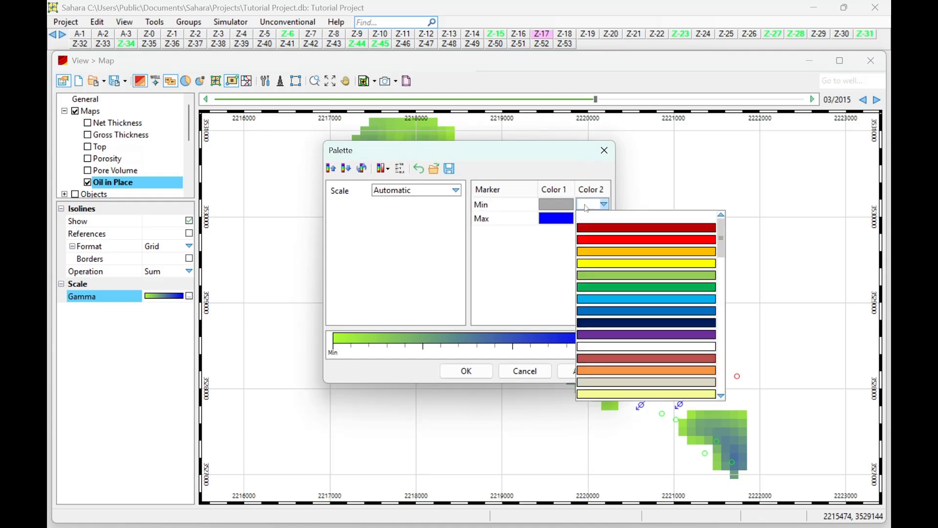
{"action": "left_click", "coordinate": [617, 394]}
Set Color 1 of the palette's Max marker to green, and apply and accept the Oil in Place palette.
{"action": "left_click", "coordinate": [555, 219]}
{"action": "left_click", "coordinate": [556, 218]}
{"action": "left_click", "coordinate": [568, 218]}
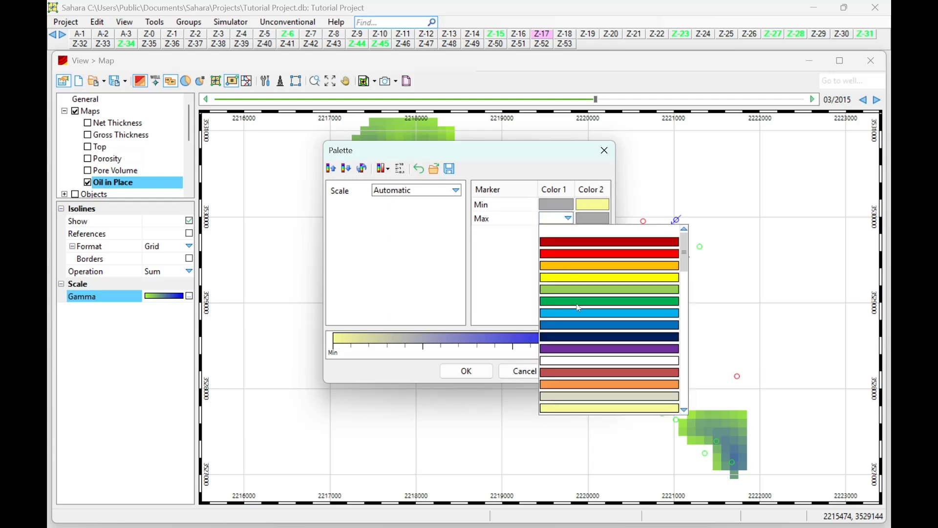
{"action": "left_click", "coordinate": [621, 299]}
{"action": "left_click", "coordinate": [585, 371]}
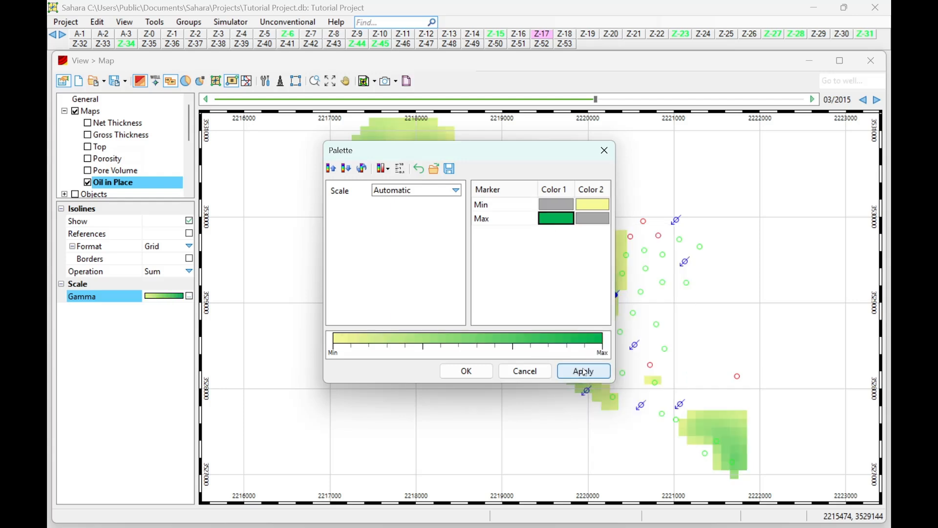
{"action": "left_click", "coordinate": [466, 371]}
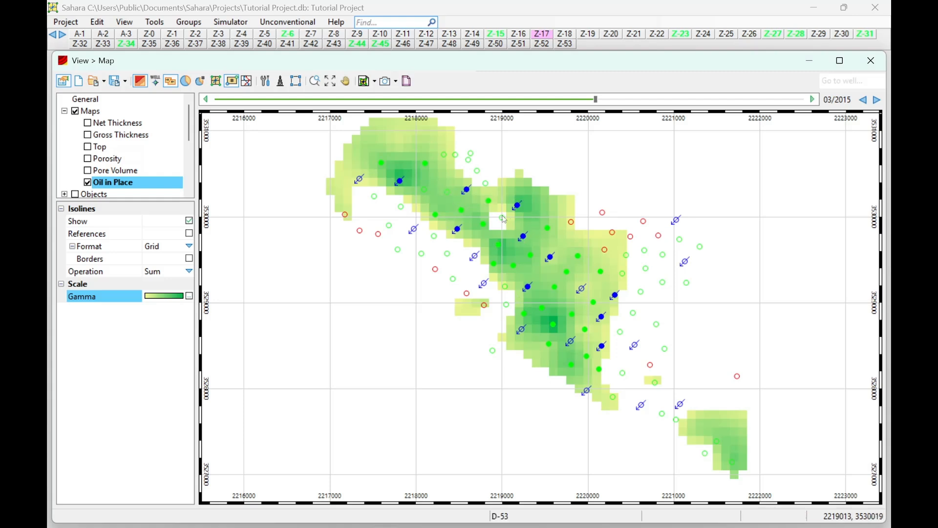
Extend the map's layer selection from Z-17 alone to every layer, A-1 through Z-53.
{"action": "left_click", "coordinate": [522, 35], "text": "ctrl"}
{"action": "left_click", "coordinate": [498, 35], "text": "ctrl"}
{"action": "left_click", "coordinate": [454, 35], "text": "ctrl"}
{"action": "left_click", "coordinate": [473, 35], "text": "ctrl"}
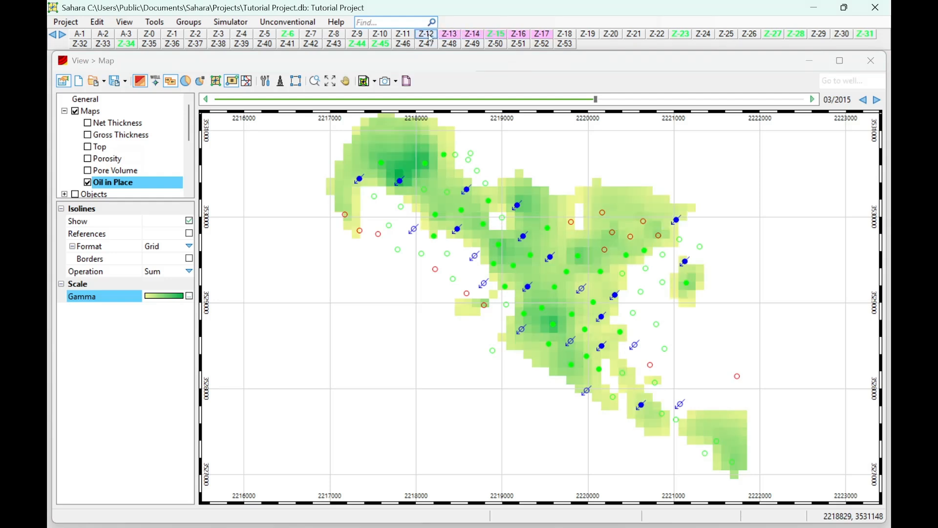
{"action": "left_click", "coordinate": [427, 35], "text": "ctrl"}
{"action": "left_click", "coordinate": [403, 36], "text": "ctrl"}
{"action": "left_click", "coordinate": [381, 35], "text": "ctrl"}
{"action": "left_click", "coordinate": [357, 35], "text": "ctrl"}
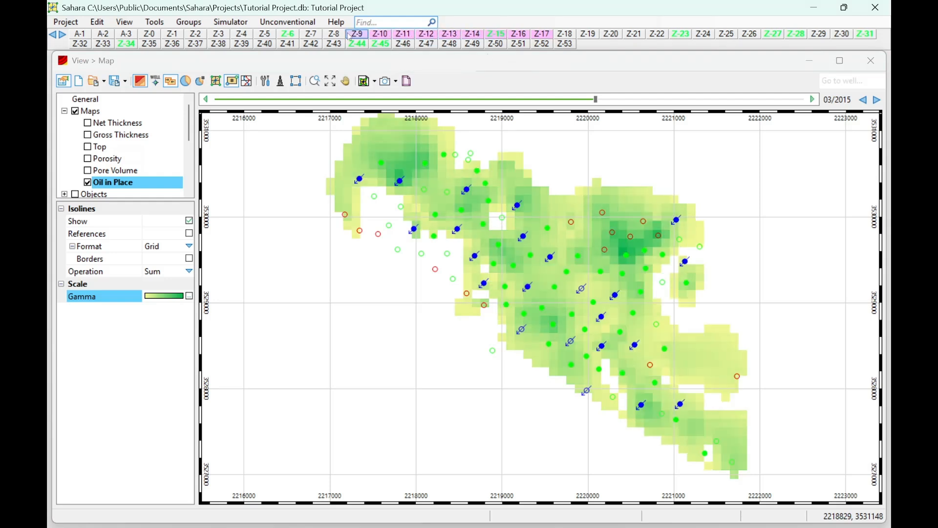
{"action": "left_click", "coordinate": [220, 36], "text": "shift"}
{"action": "left_click", "coordinate": [566, 36], "text": "ctrl"}
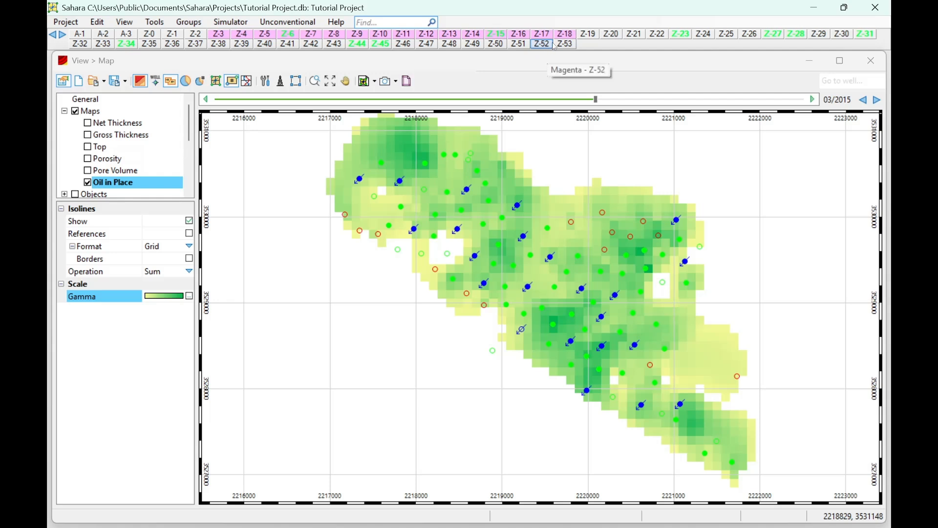
{"action": "left_click", "coordinate": [566, 45], "text": "shift"}
{"action": "left_click", "coordinate": [84, 34], "text": "shift"}
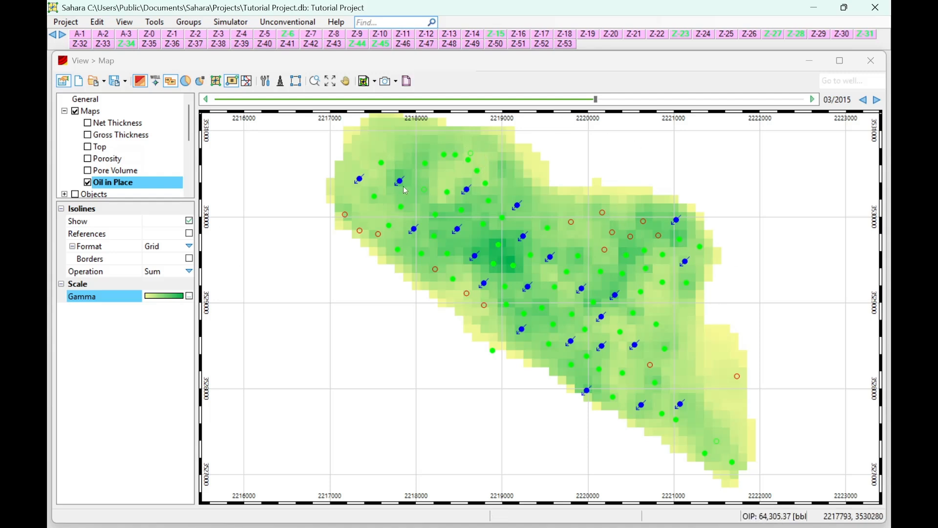
Compare the multi-layer Oil in Place map using the Average, Minimum and Maximum operations, and return the operation to Sum.
{"action": "left_click", "coordinate": [190, 272]}
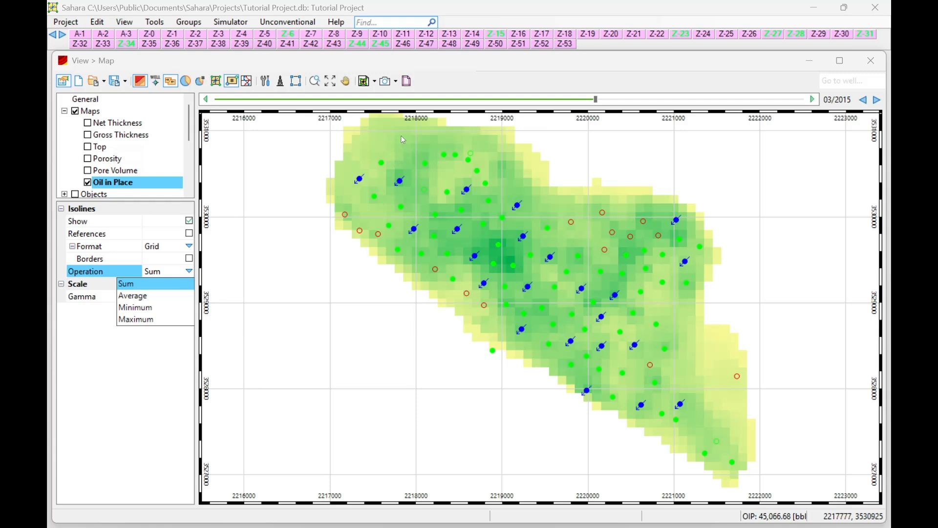
{"action": "left_click", "coordinate": [135, 296]}
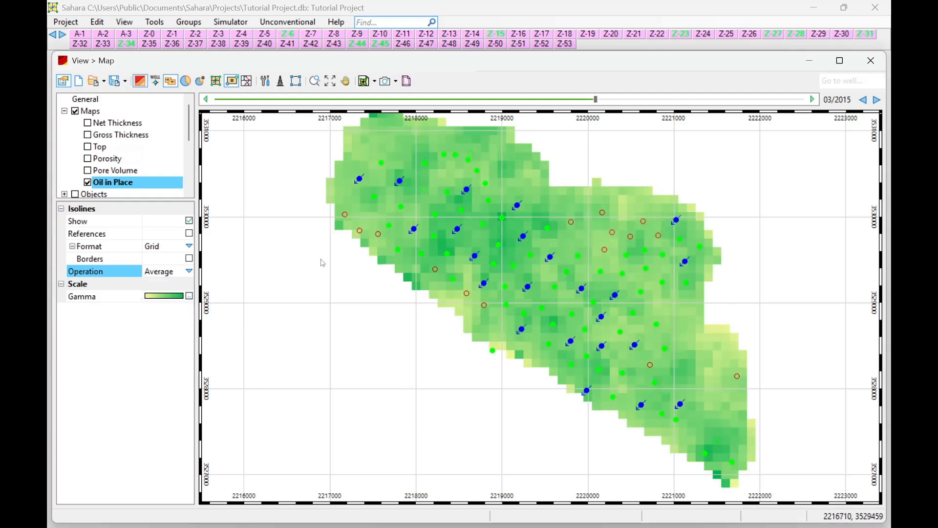
{"action": "left_click", "coordinate": [186, 274]}
{"action": "left_click", "coordinate": [176, 303]}
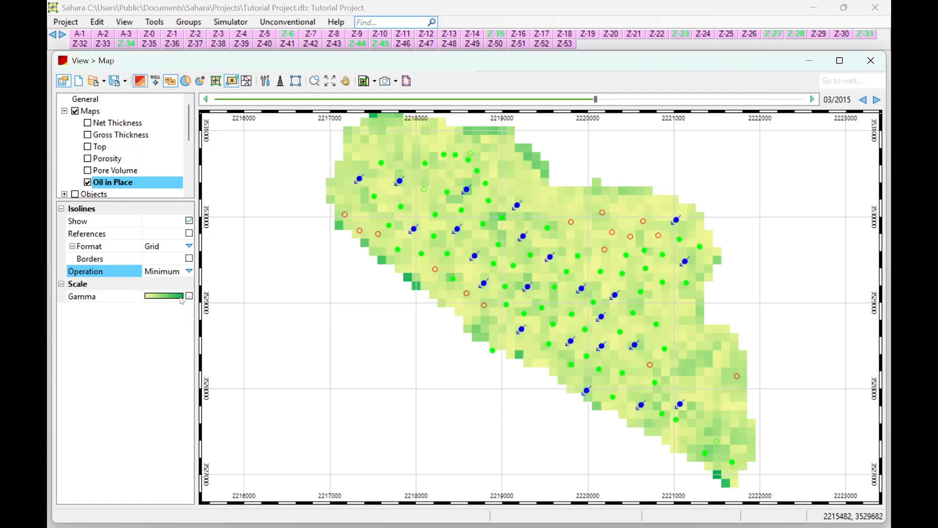
{"action": "left_click", "coordinate": [189, 271]}
{"action": "left_click", "coordinate": [161, 319]}
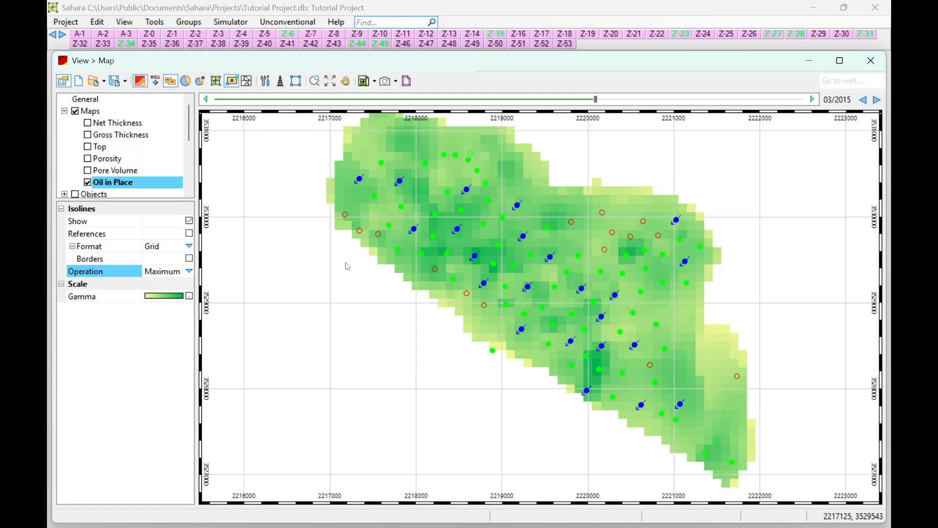
{"action": "left_click", "coordinate": [190, 271]}
{"action": "left_click", "coordinate": [170, 286]}
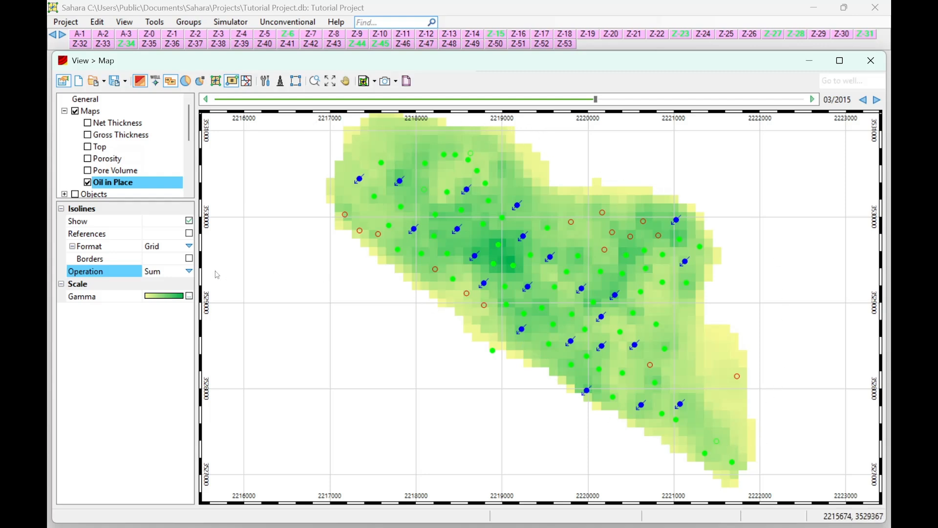
{"action": "left_click", "coordinate": [189, 271]}
{"action": "left_click", "coordinate": [342, 270]}
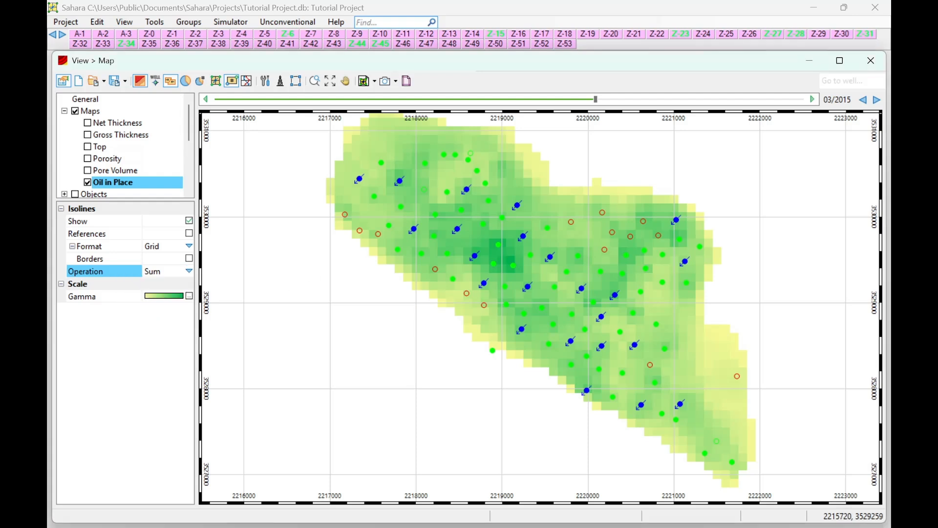